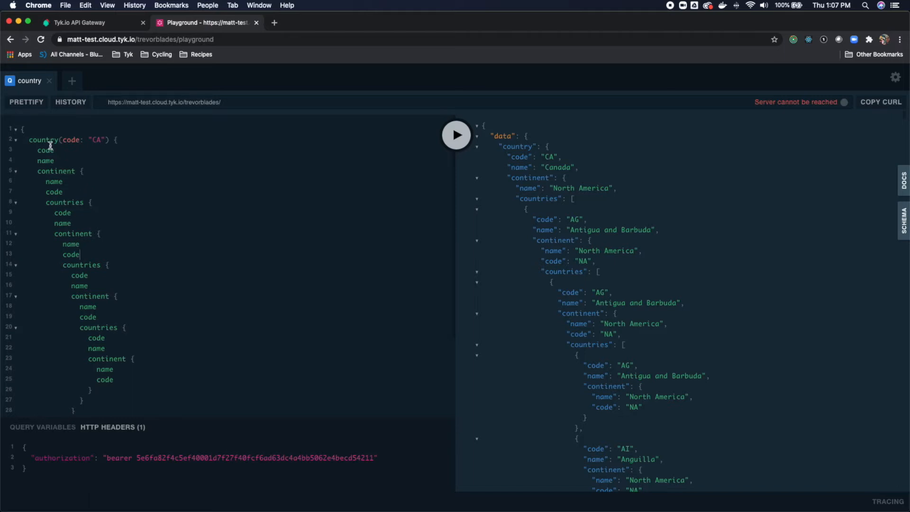
- Examine the deeply nested country query for code "CA" and read through its long nested response
mouse_move(52, 146)
scroll(621, 374, "down", 15)
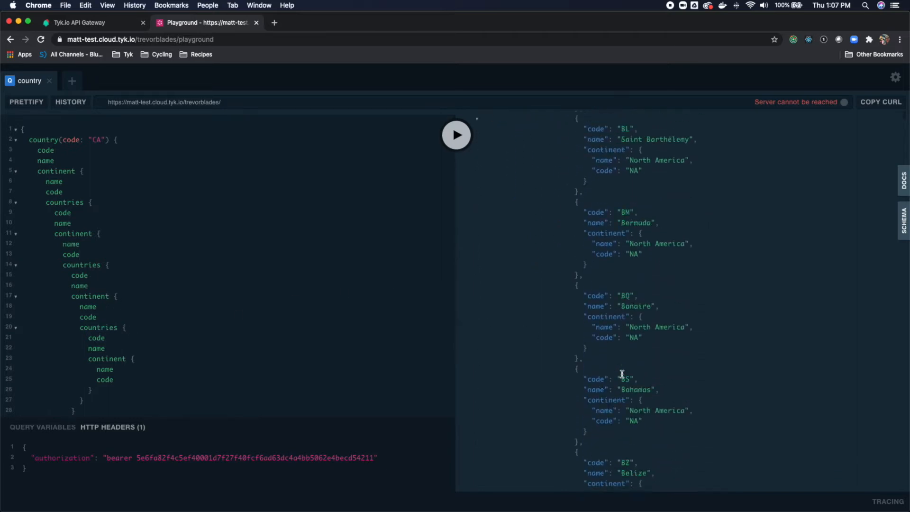
scroll(622, 374, "down", 20)
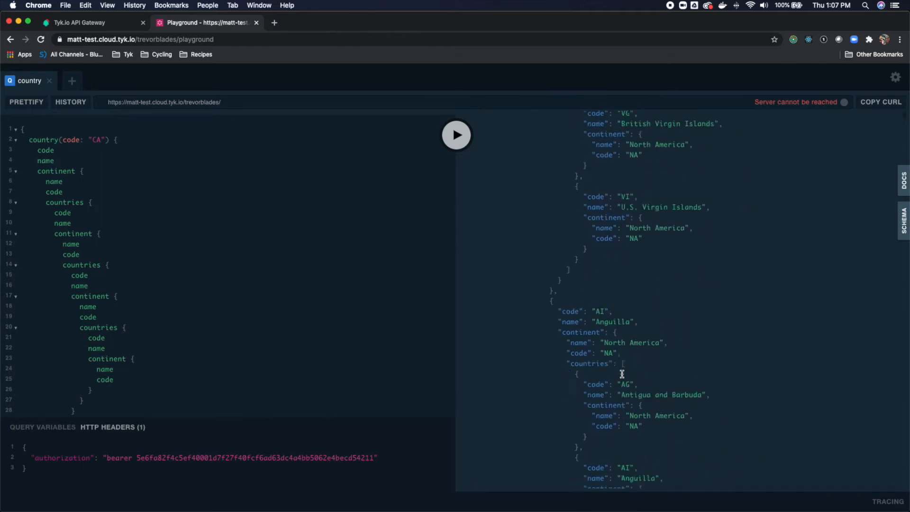
scroll(622, 374, "down", 20)
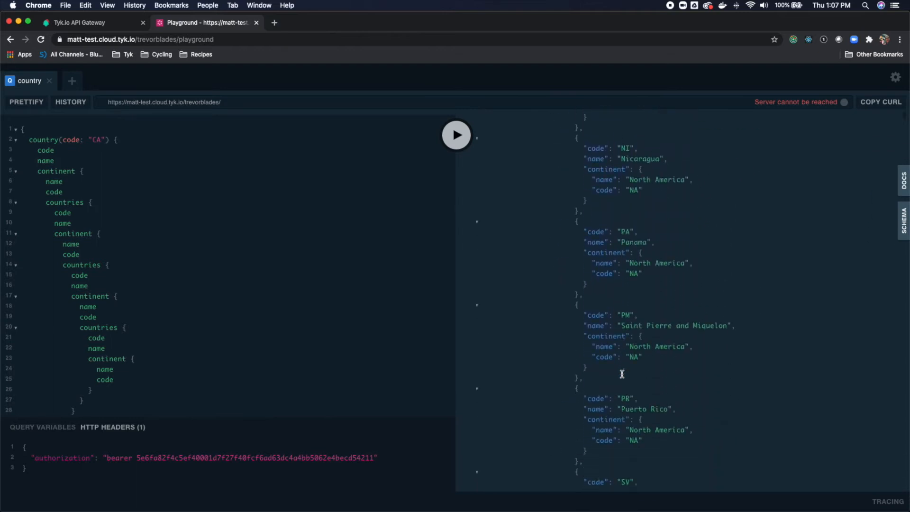
scroll(623, 375, "down", 20)
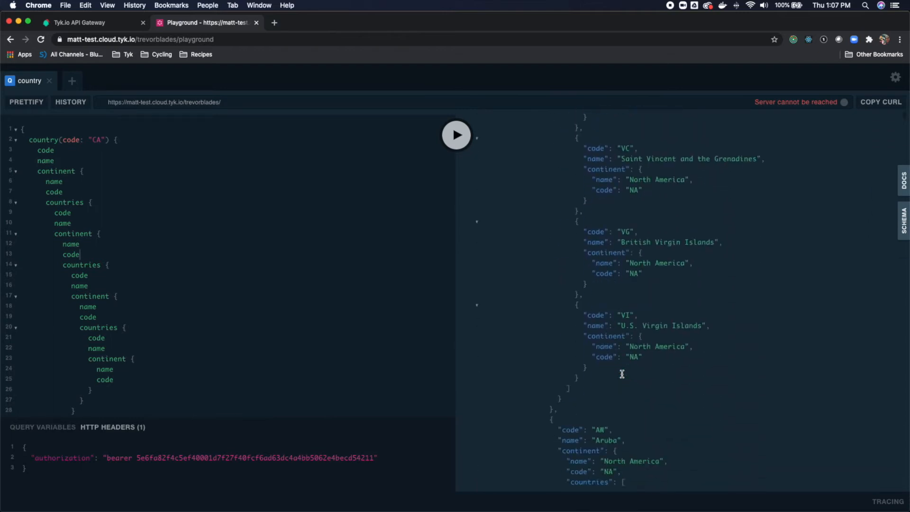
scroll(622, 375, "down", 4)
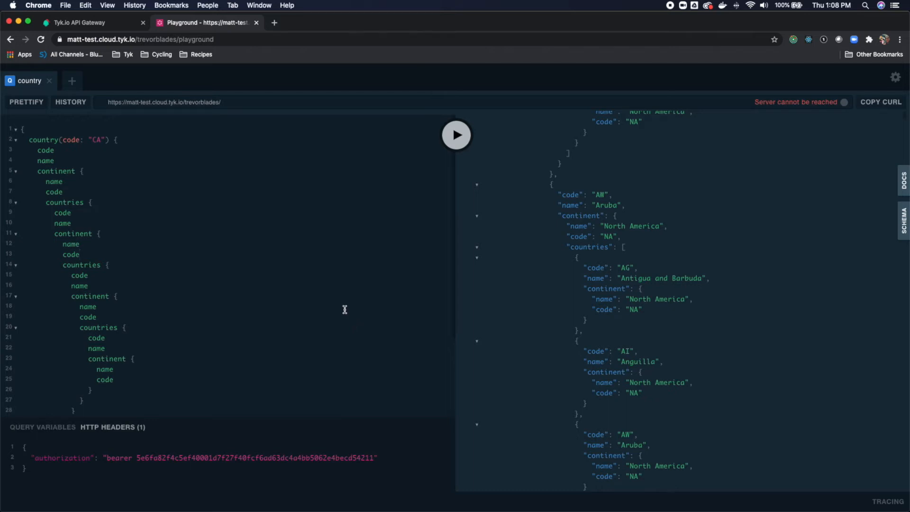
- Switch to the Tyk Dashboard, open the trevorblades API and review its core settings down to Authentication
left_click(80, 25)
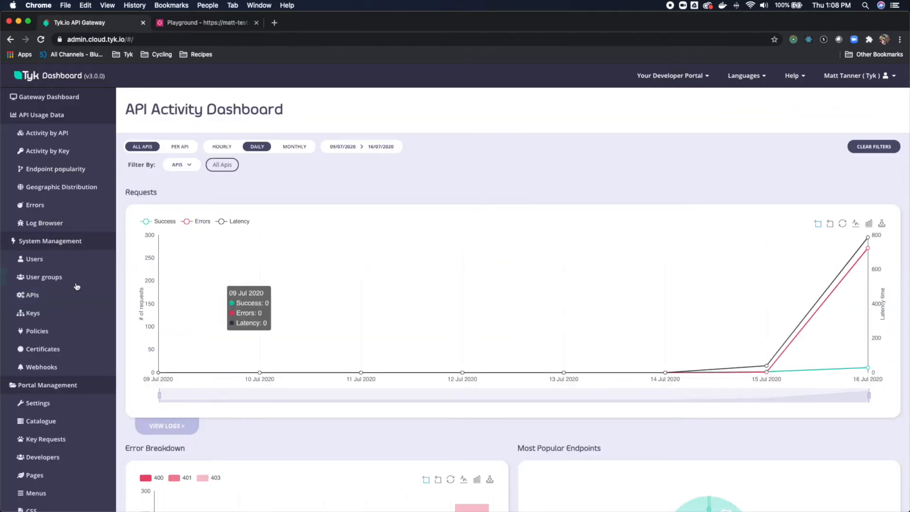
left_click(43, 297)
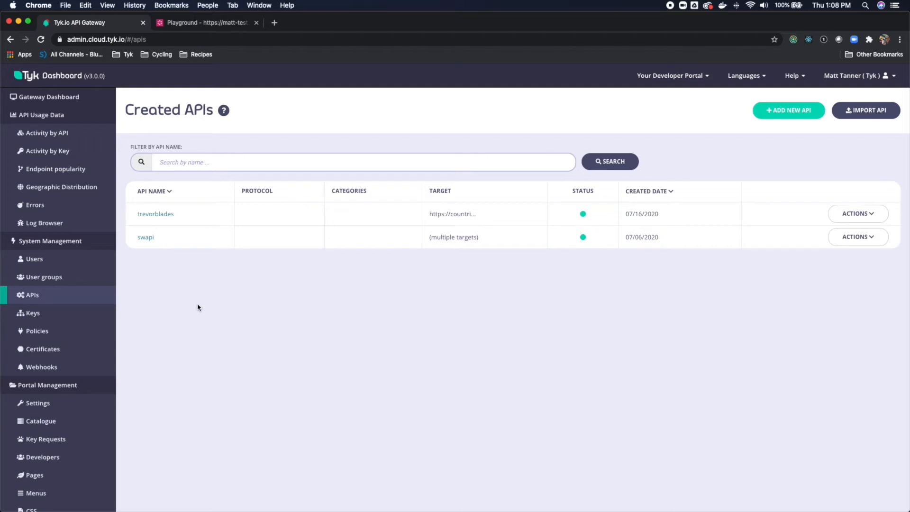
left_click(164, 215)
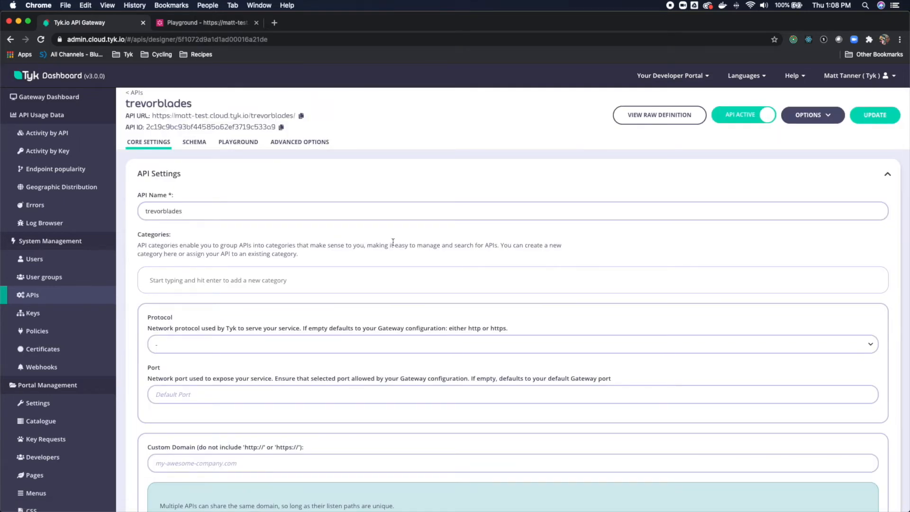
scroll(521, 289, "down", 3)
scroll(523, 291, "up", 3)
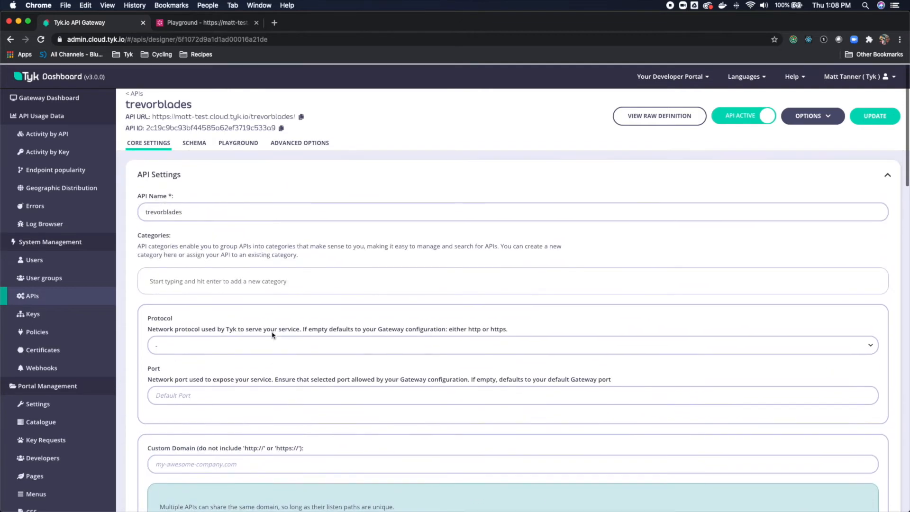
scroll(293, 340, "down", 10)
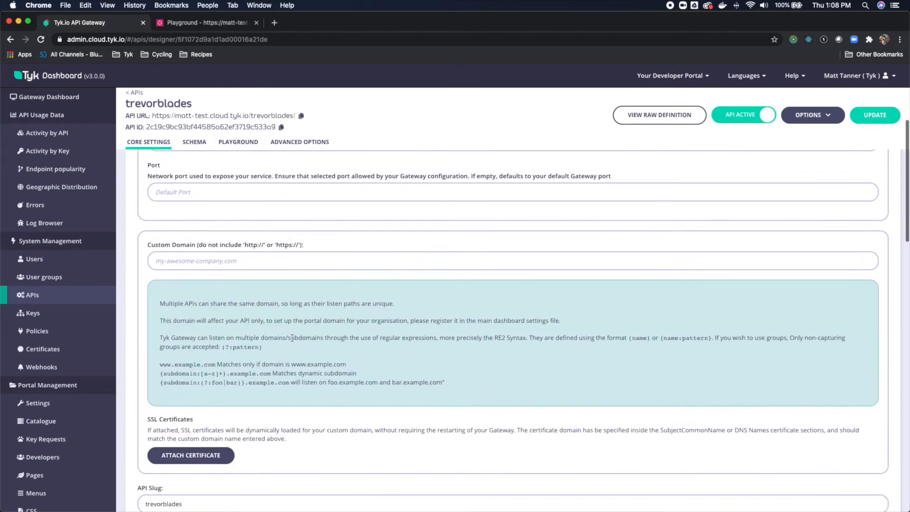
scroll(292, 340, "down", 12)
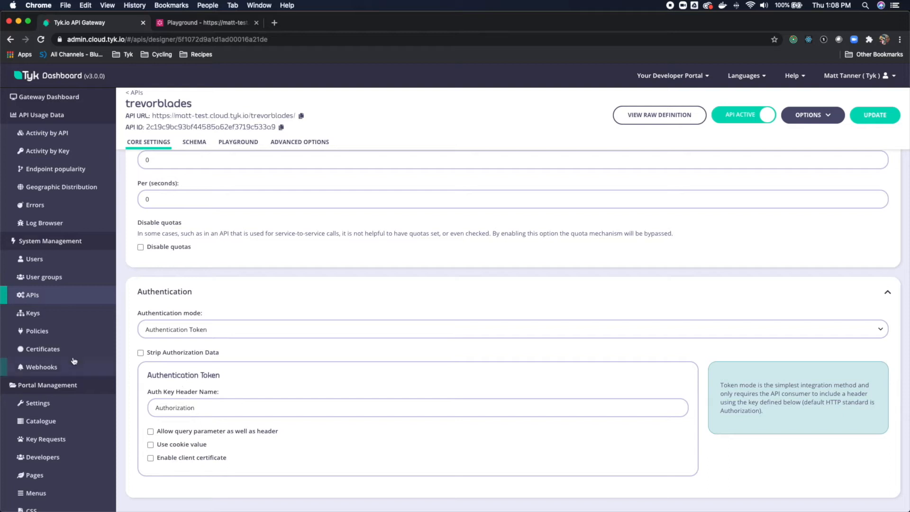
- Open tb-default-policy, check its trevorblades access settings and expand the Global Limits and Quota section
left_click(47, 334)
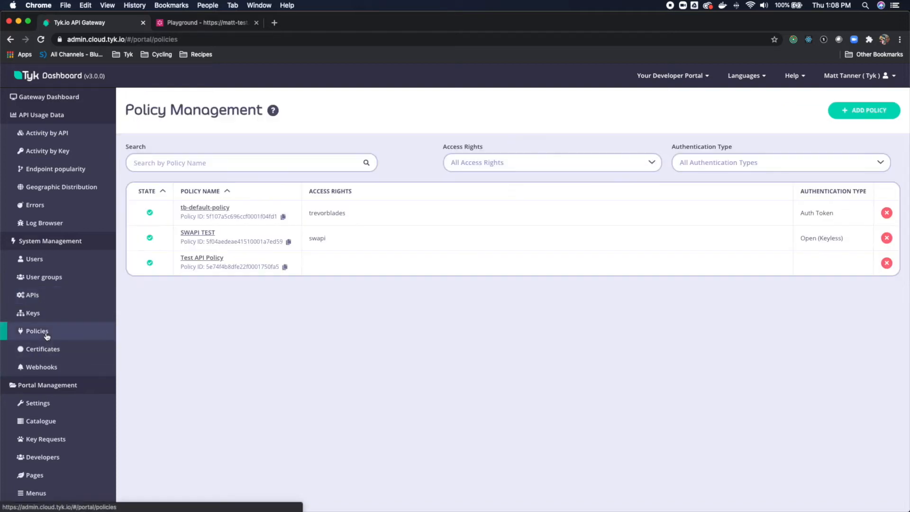
left_click(205, 208)
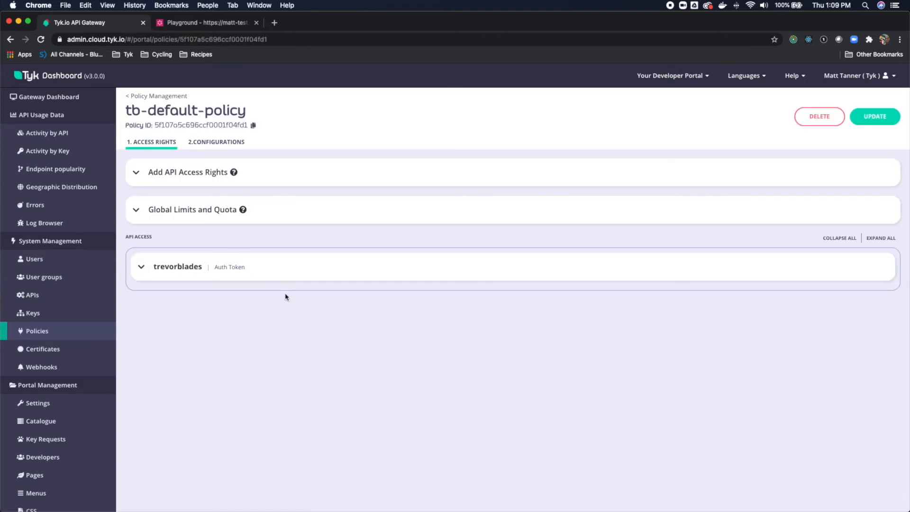
left_click(176, 271)
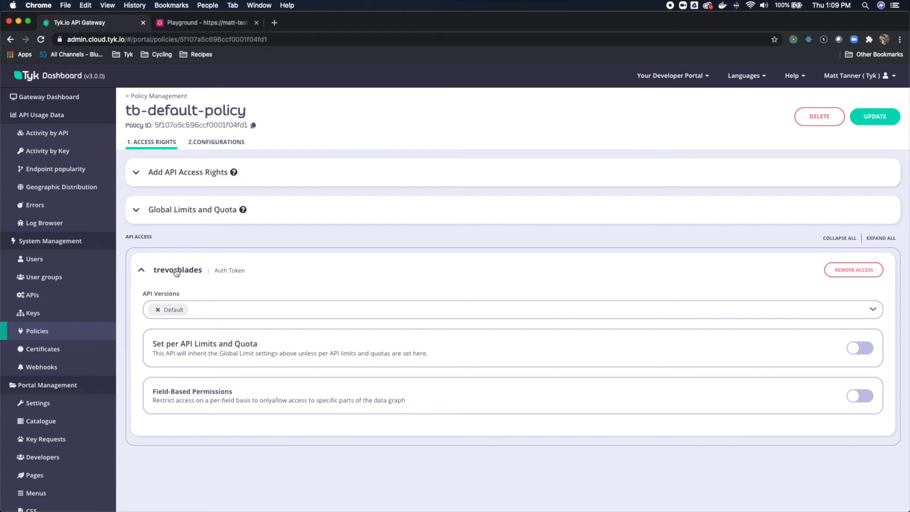
left_click(177, 271)
left_click(161, 215)
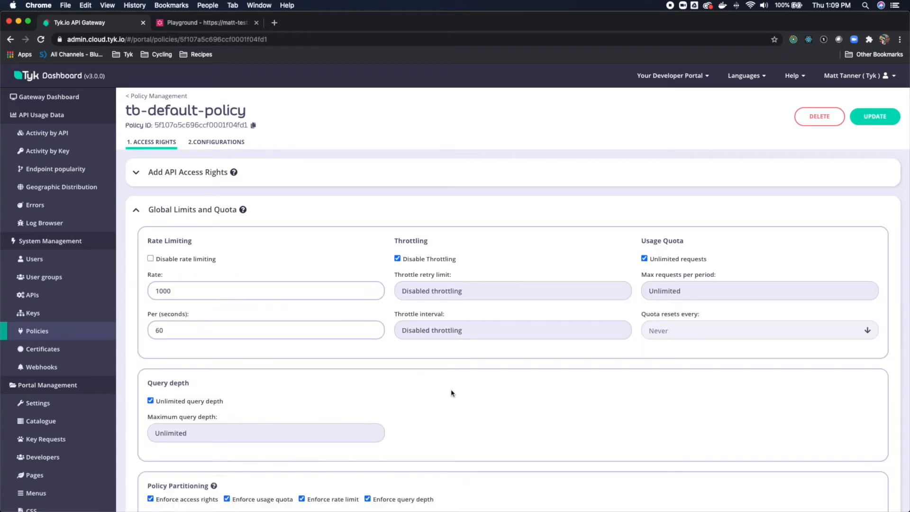
scroll(449, 393, "down", 1)
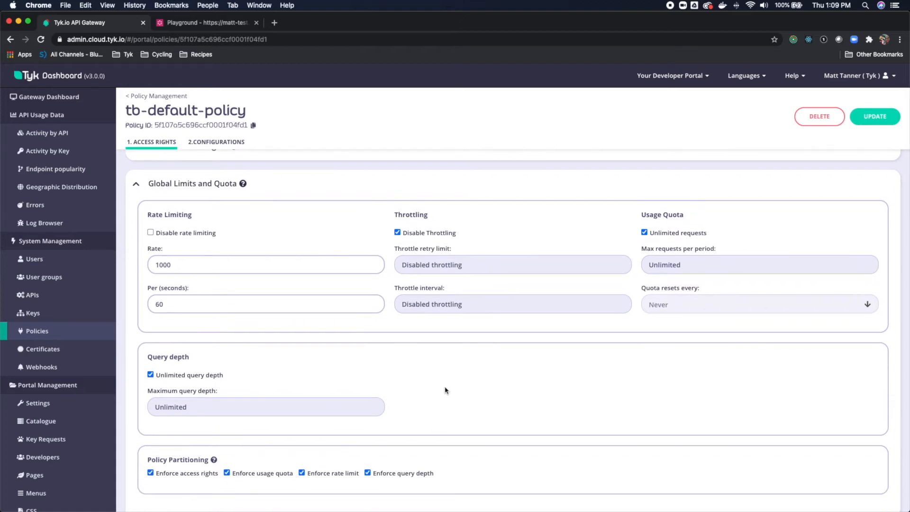
scroll(444, 385, "down", 3)
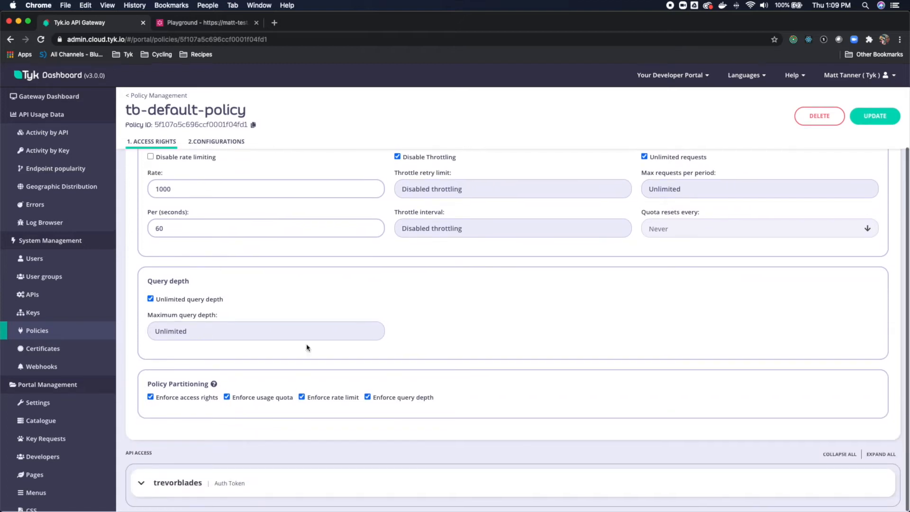
scroll(189, 323, "up", 3)
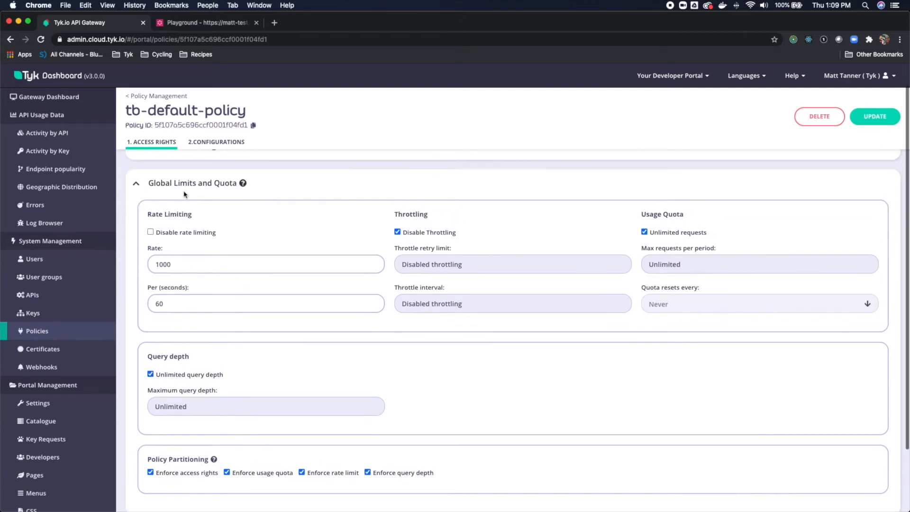
- Turn off unlimited query depth in the policy's global limits, set the maximum query depth to 3 and update the policy
left_click(151, 374)
left_click_drag(307, 407, 113, 406)
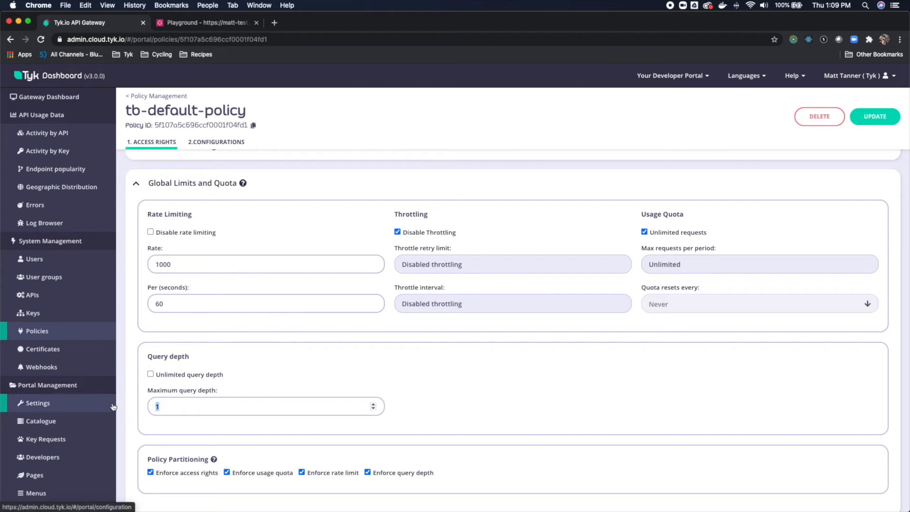
type("3")
left_click(875, 120)
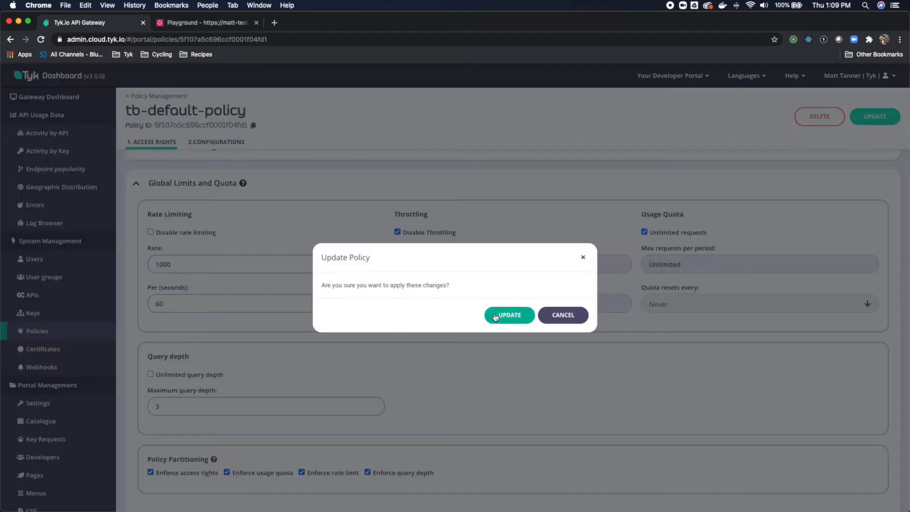
left_click(495, 316)
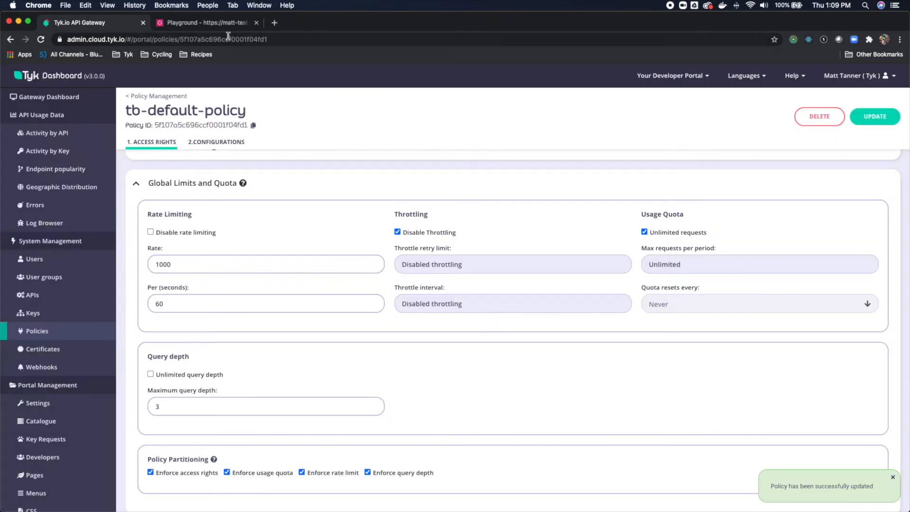
- Switch to the GraphQL Playground and execute the nested country query against the updated policy
left_click(206, 25)
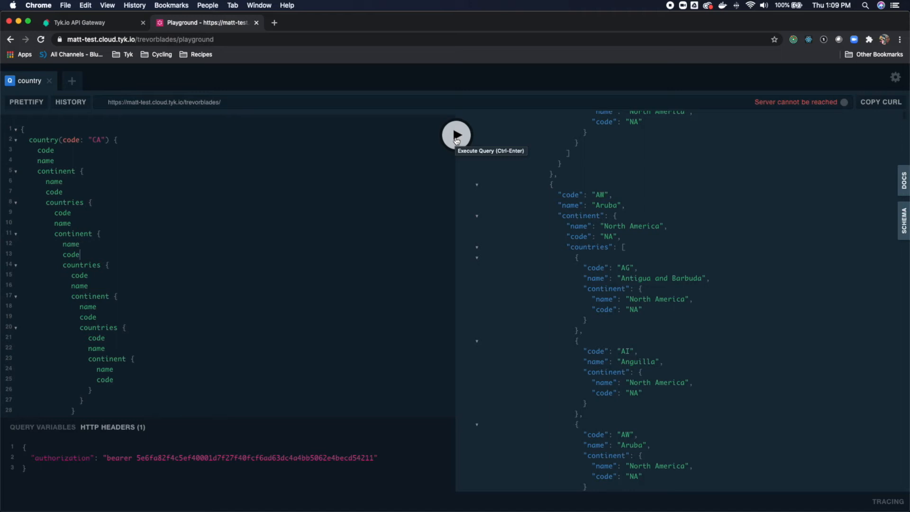
left_click(456, 138)
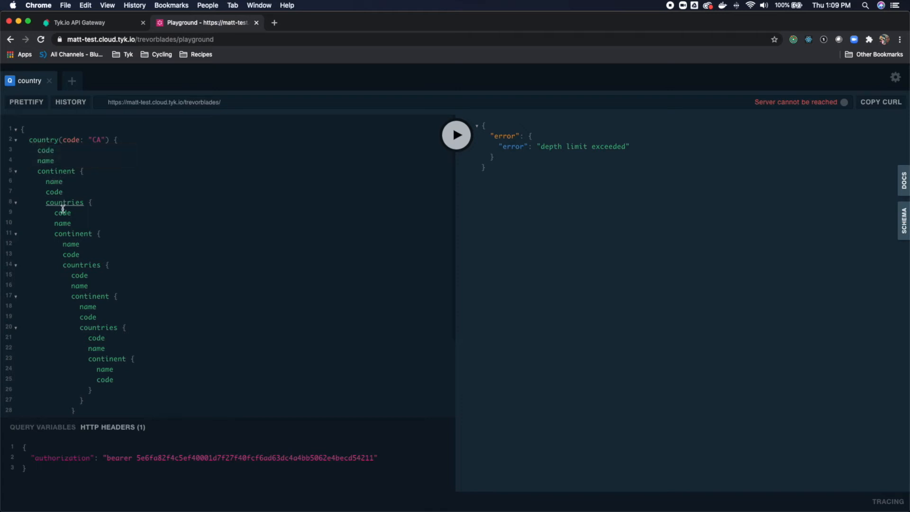
- Delete the continent block nested inside countries, including the leftover empty line, and execute the shortened query
left_click_drag(52, 236, 129, 337)
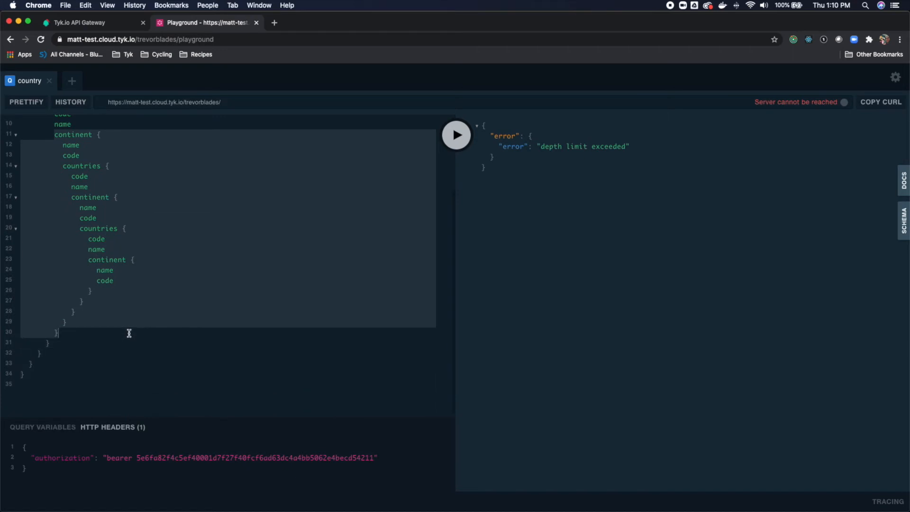
key("BackSpace")
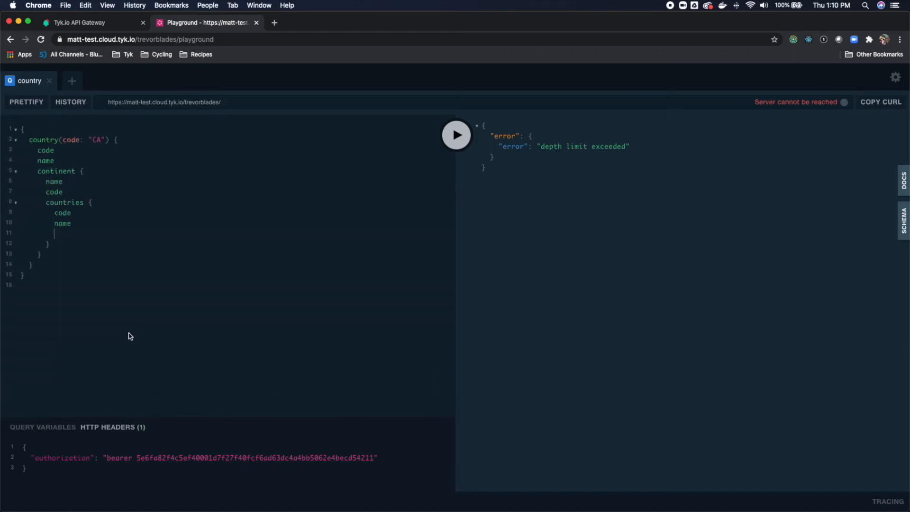
key("BackSpace")
key("BackSpace")
key("BackSpace")
key("BackSpace")
key("BackSpace")
left_click(455, 137)
- Delete the countries block from the continent selection and rerun the query with only country and continent fields
left_click_drag(50, 235, 4, 203)
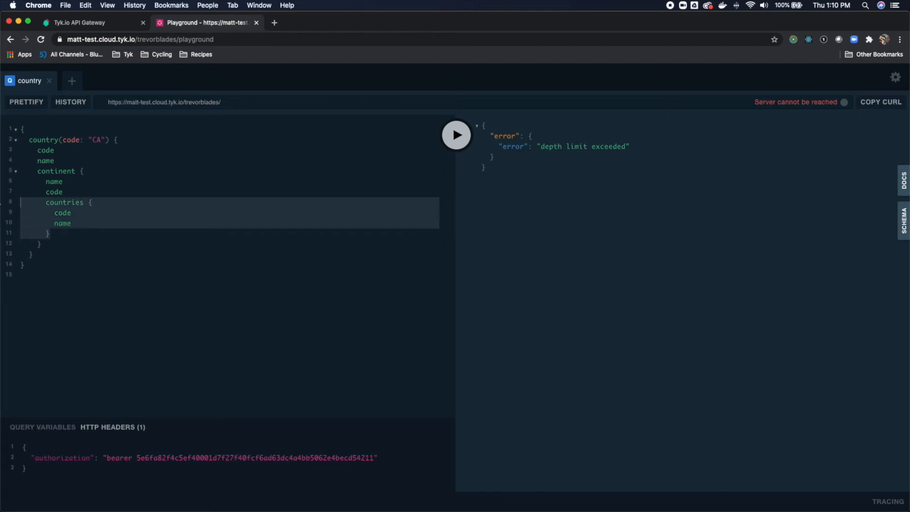
key("BackSpace")
key("BackSpace")
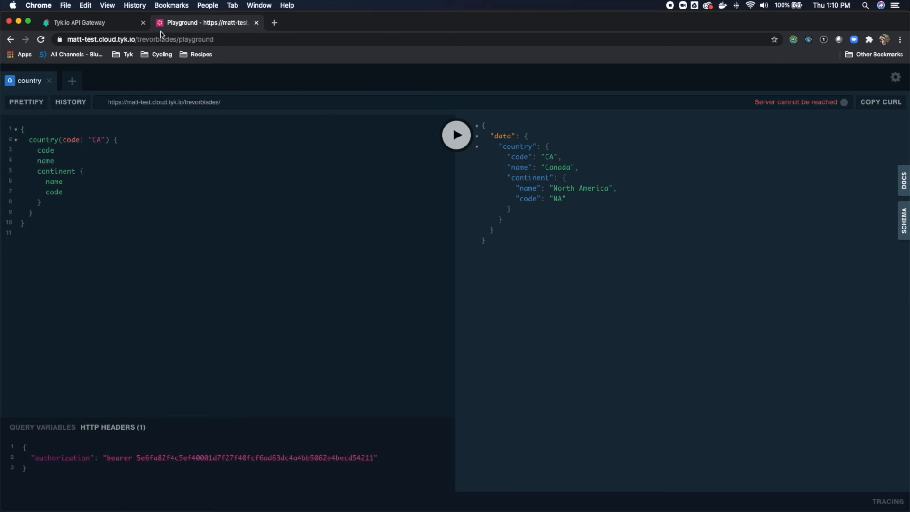
- Return to tb-default-policy in the Tyk Dashboard and enable per-API limits and quota for trevorblades, confirming the change
left_click(108, 24)
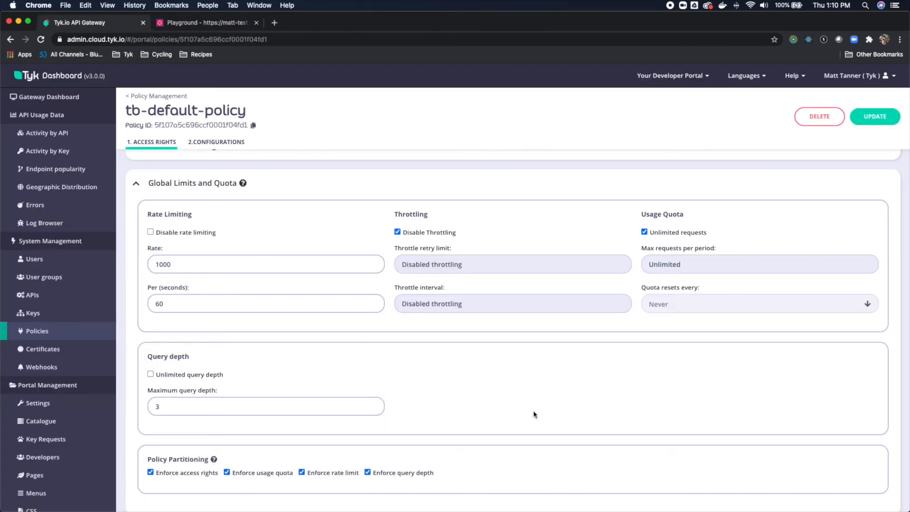
scroll(561, 404, "down", 2)
scroll(411, 380, "up", 2)
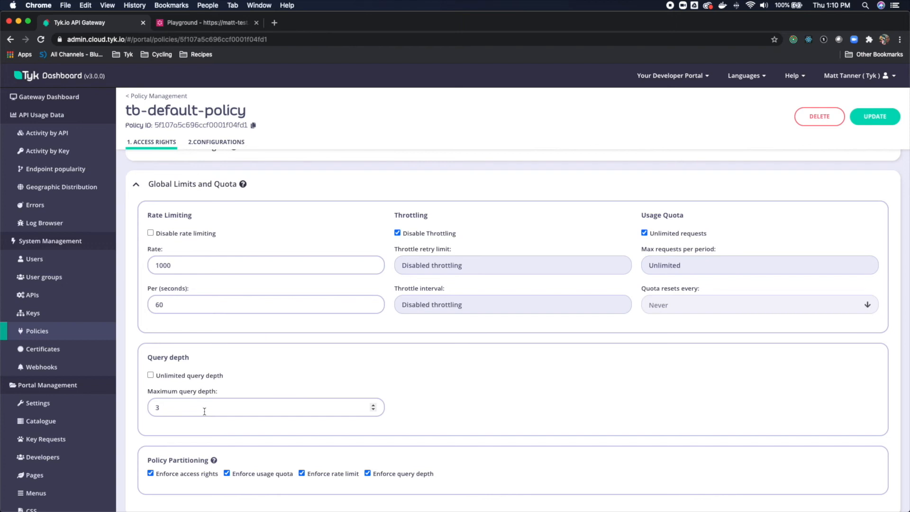
scroll(508, 411, "down", 3)
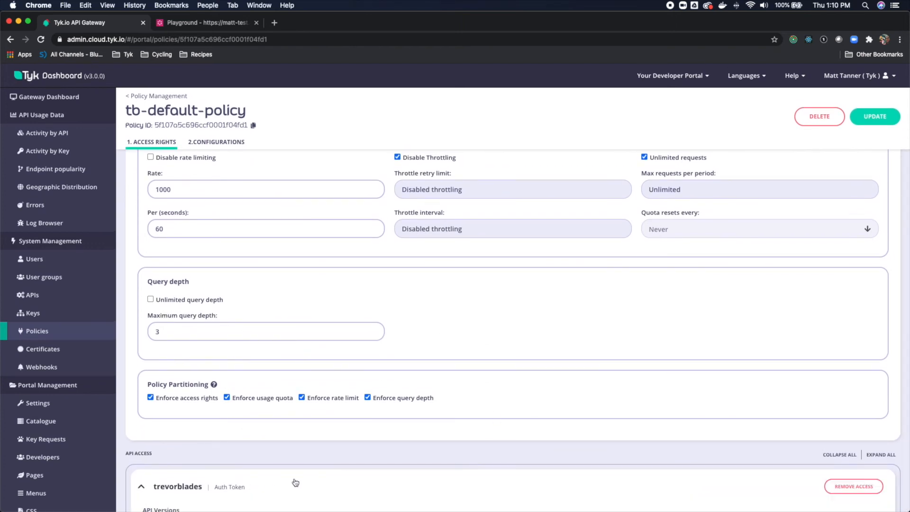
scroll(284, 482, "down", 5)
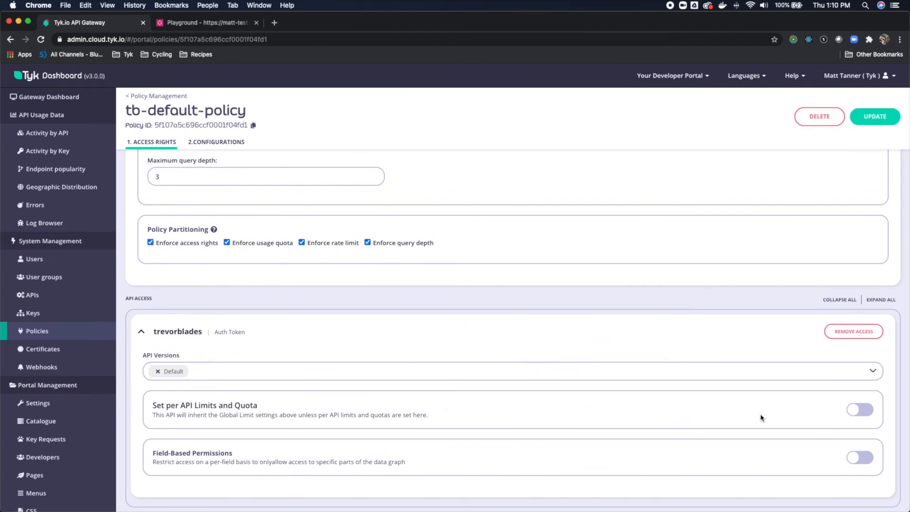
left_click(856, 415)
left_click(512, 317)
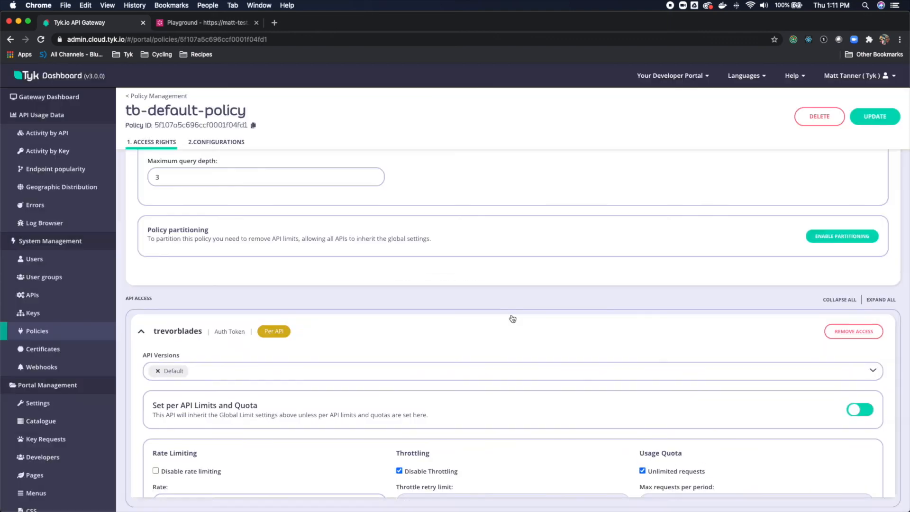
- Turn off unlimited query depth for the trevorblades API, set its maximum query depth to 2 and update the policy
scroll(610, 400, "down", 5)
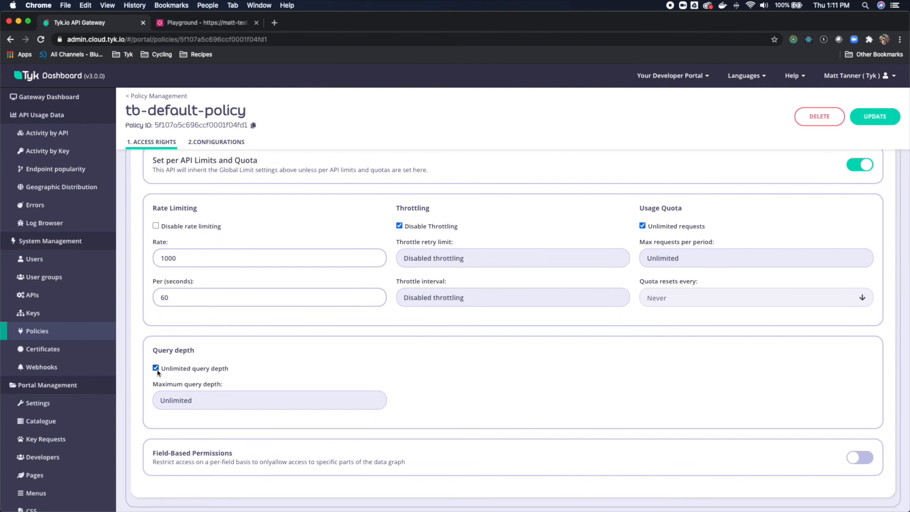
left_click(156, 369)
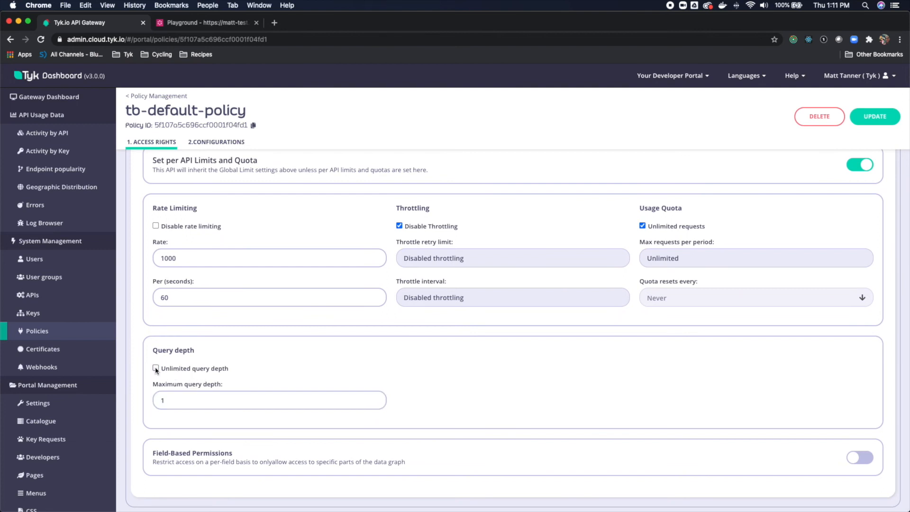
left_click_drag(162, 398, 143, 398)
key("BackSpace")
left_click(875, 124)
left_click(517, 315)
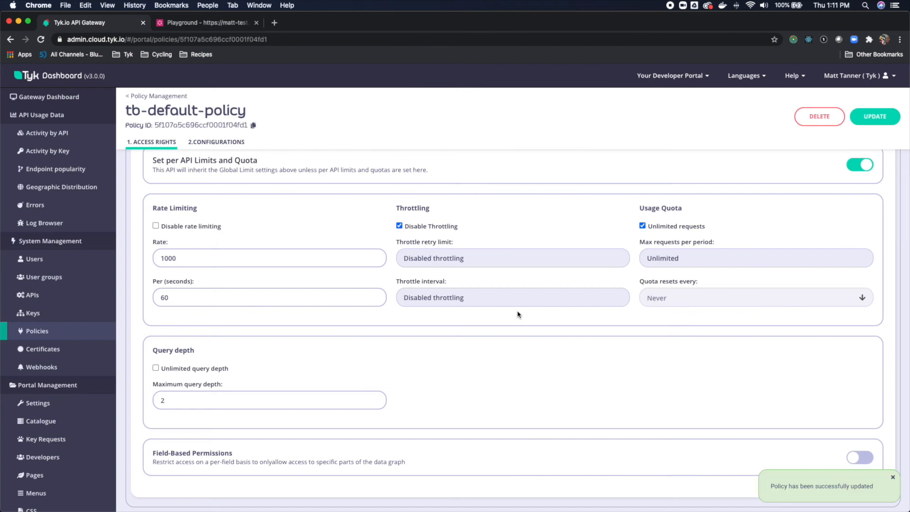
- Collapse the trevorblades API access section and rerun the country and continent query in the Playground
scroll(579, 335, "up", 6)
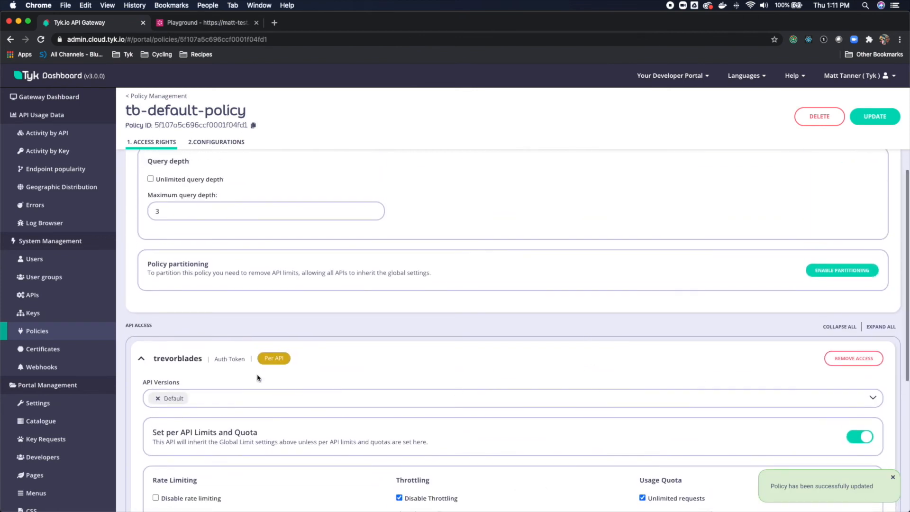
left_click(141, 358)
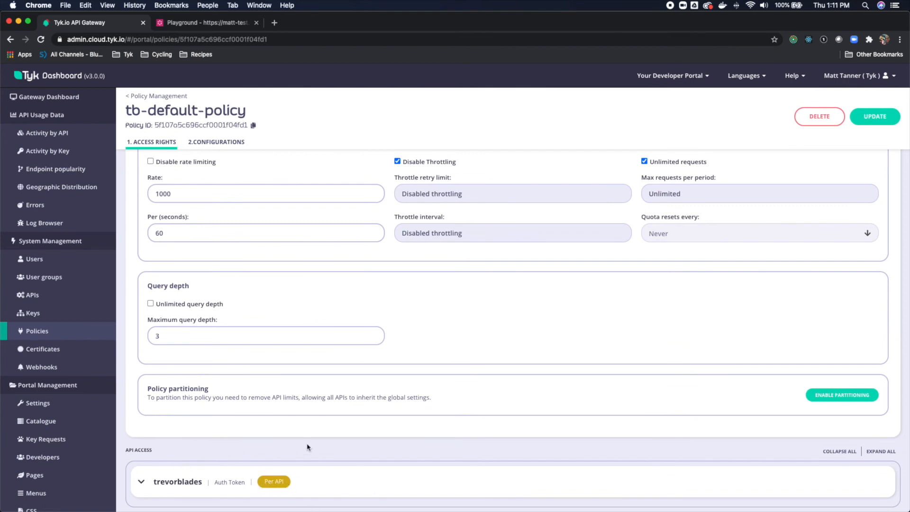
left_click(203, 25)
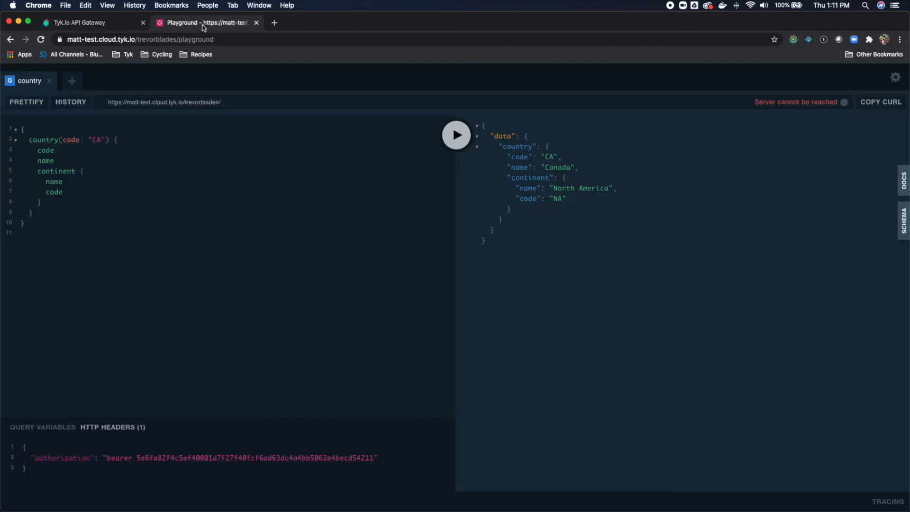
left_click(455, 140)
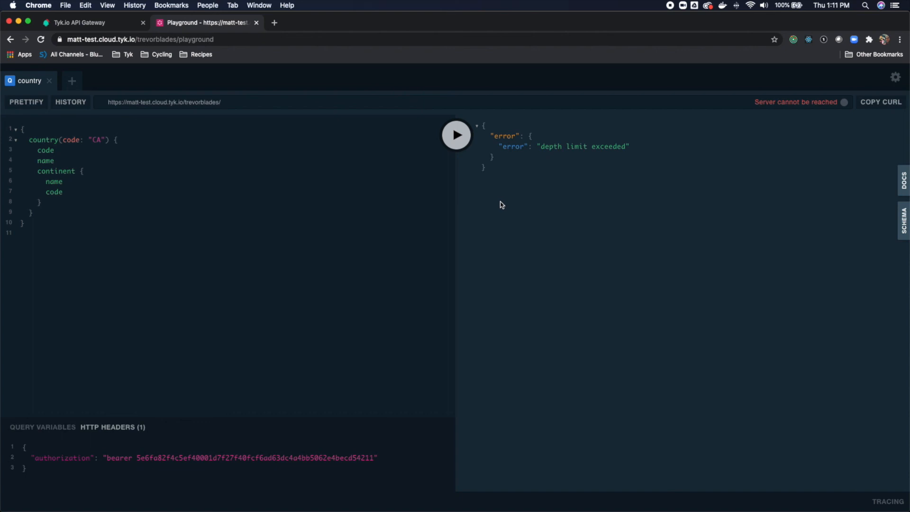
- Back in tb-default-policy in the Tyk Dashboard, disable per-API limits and quota for trevorblades, update the policy and collapse the global limits
left_click(96, 26)
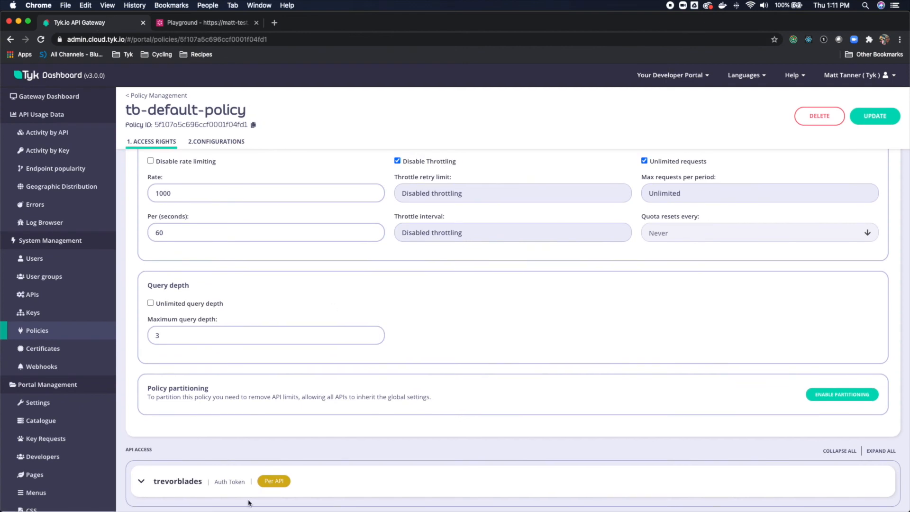
left_click(202, 483)
scroll(233, 477, "down", 7)
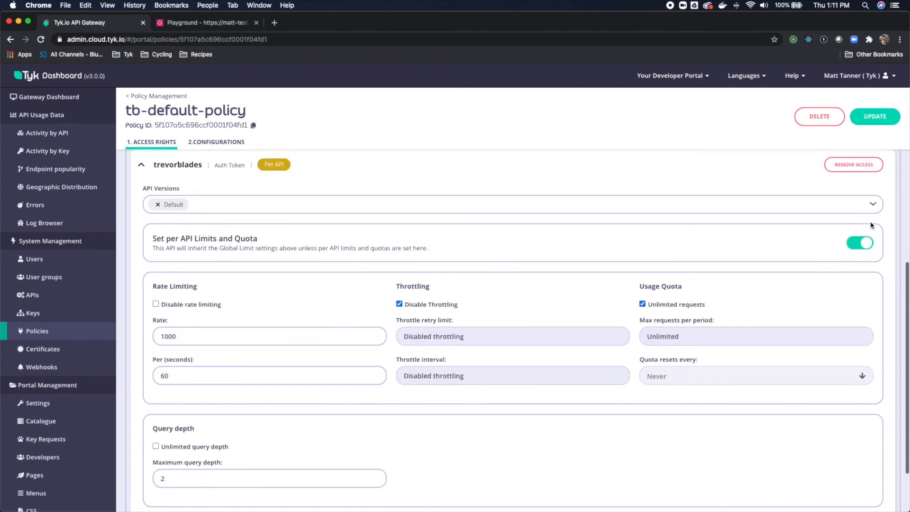
left_click(864, 243)
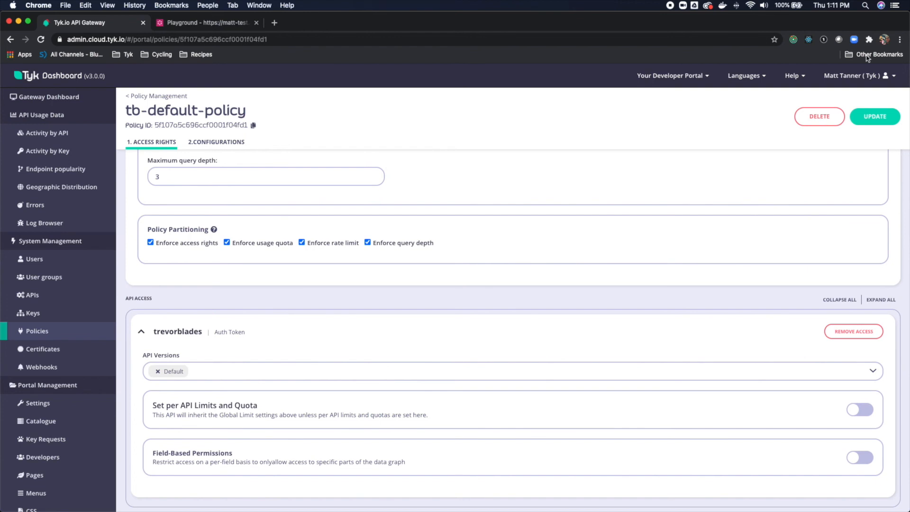
left_click(875, 117)
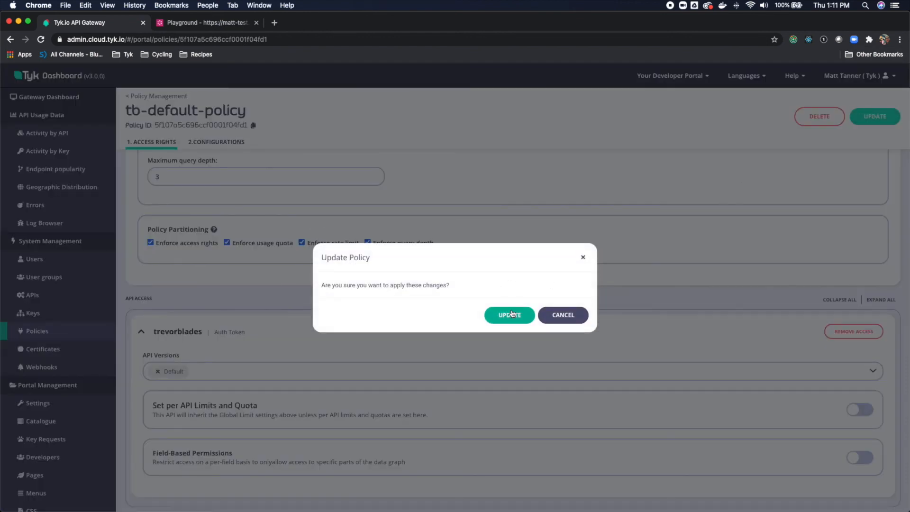
left_click(510, 315)
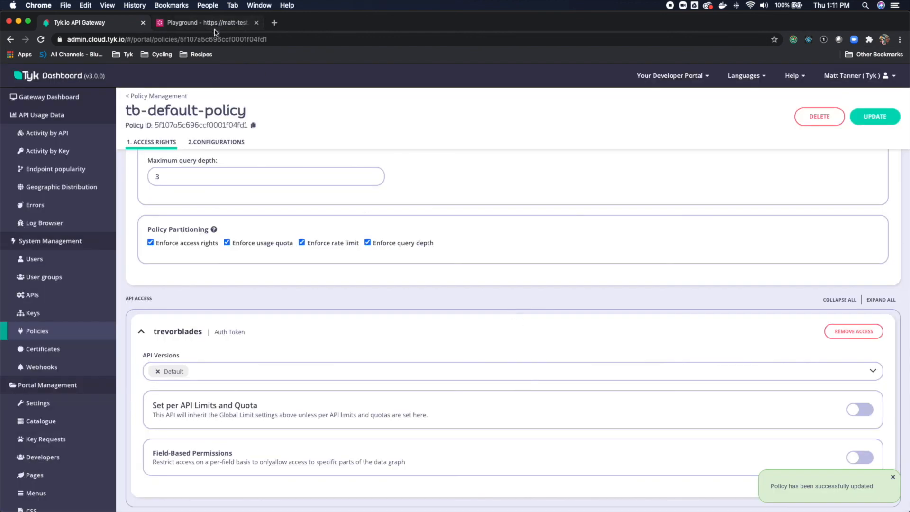
scroll(335, 240, "up", 10)
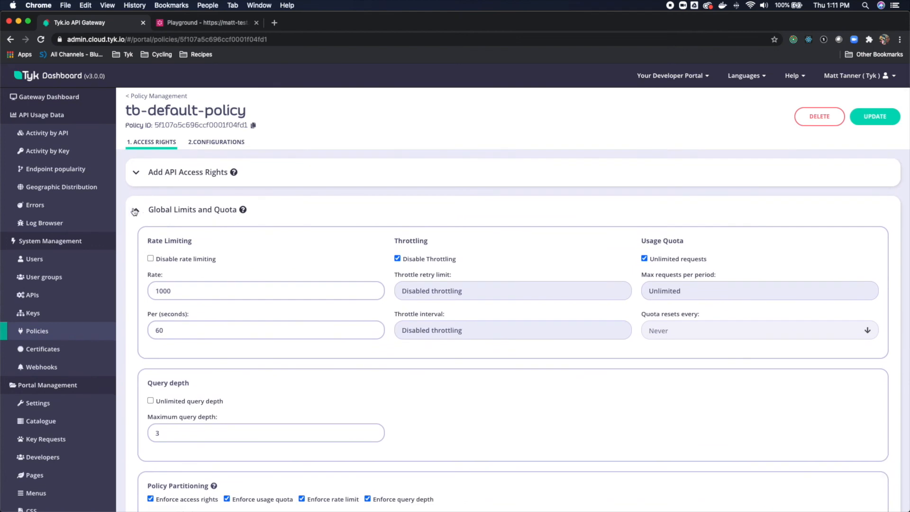
left_click(135, 211)
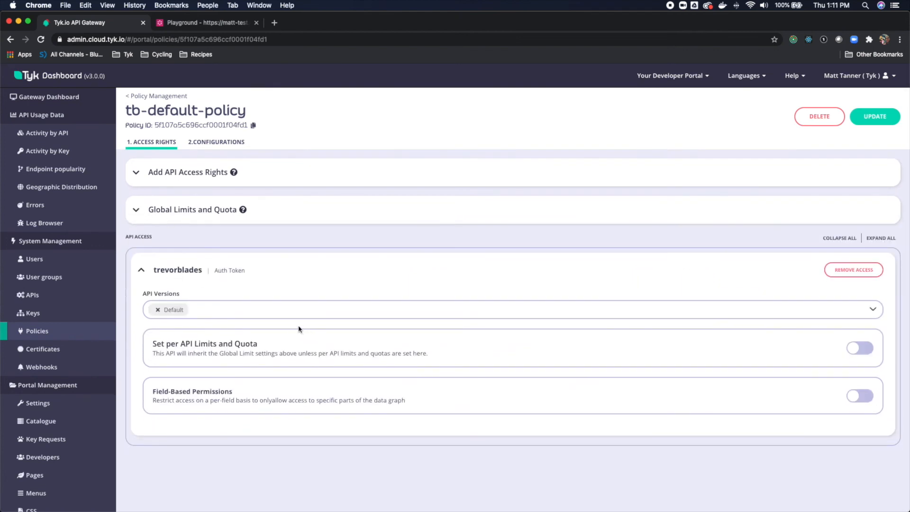
- Execute the unchanged country query again in the Playground and return to the policy in the Tyk Dashboard
left_click(220, 22)
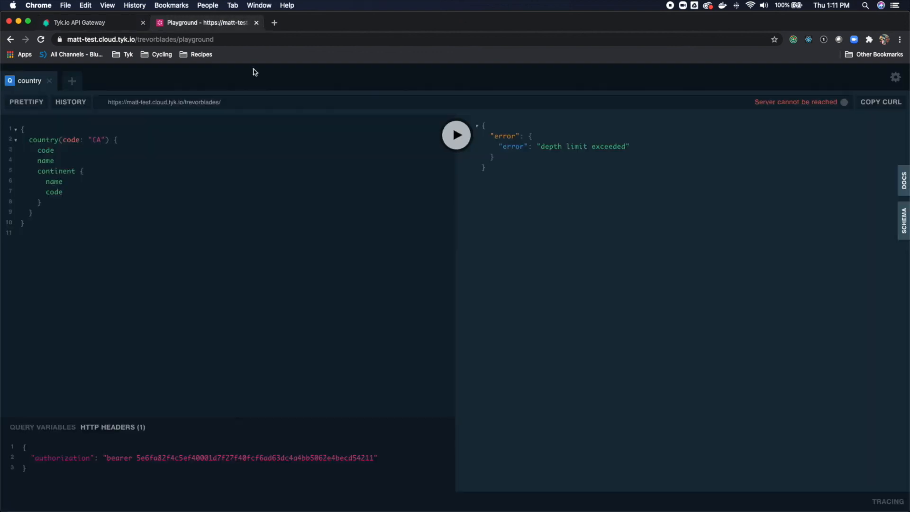
left_click(455, 138)
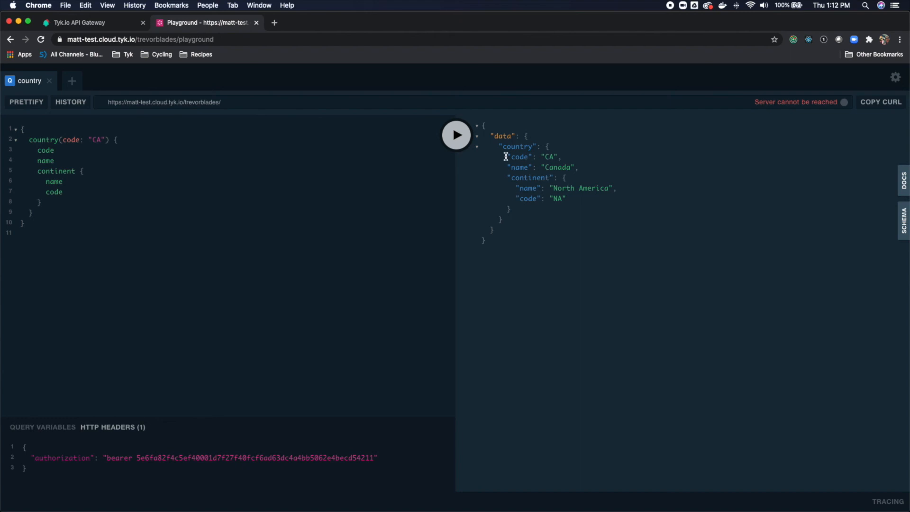
left_click(76, 23)
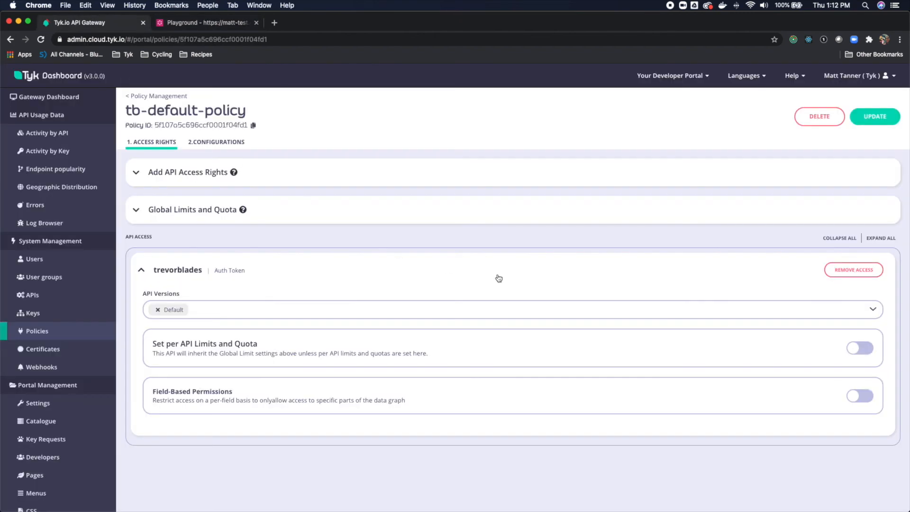